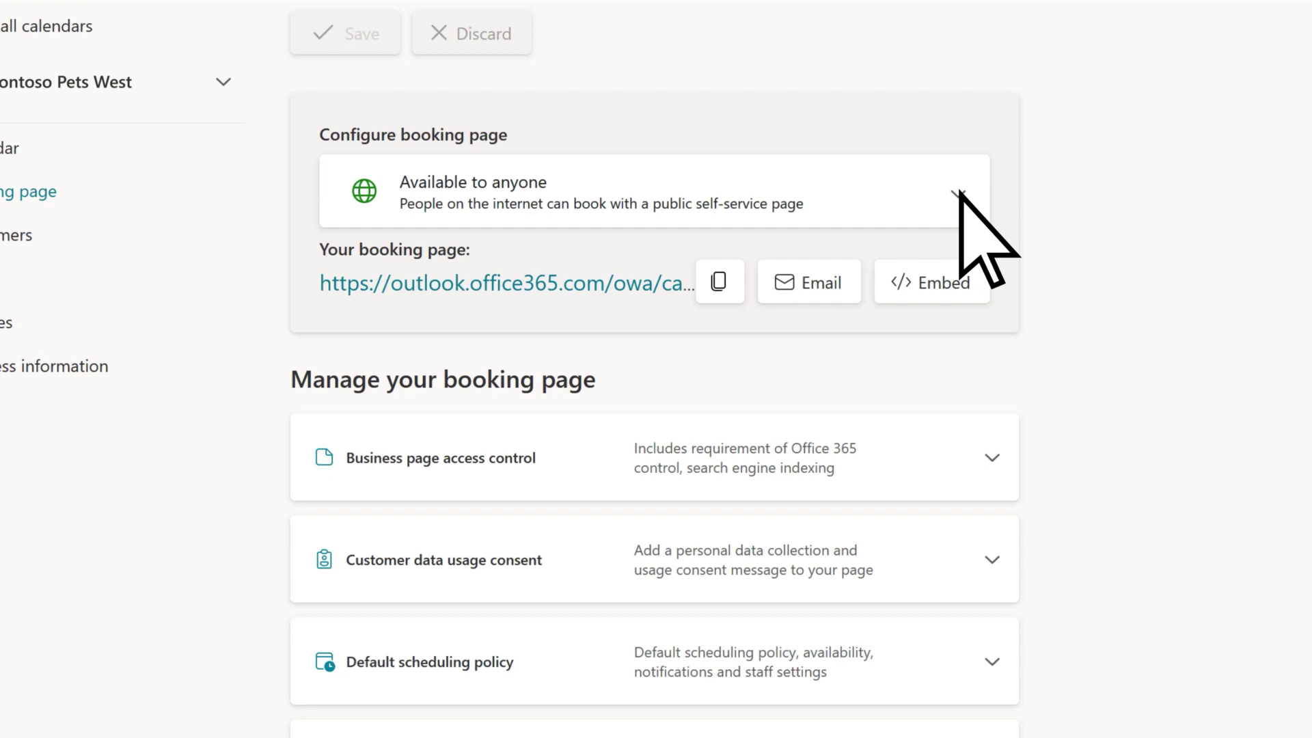
Step: Keep the booking page available to anyone and check its access control options
{"action": "left_click", "coordinate": [960, 191]}
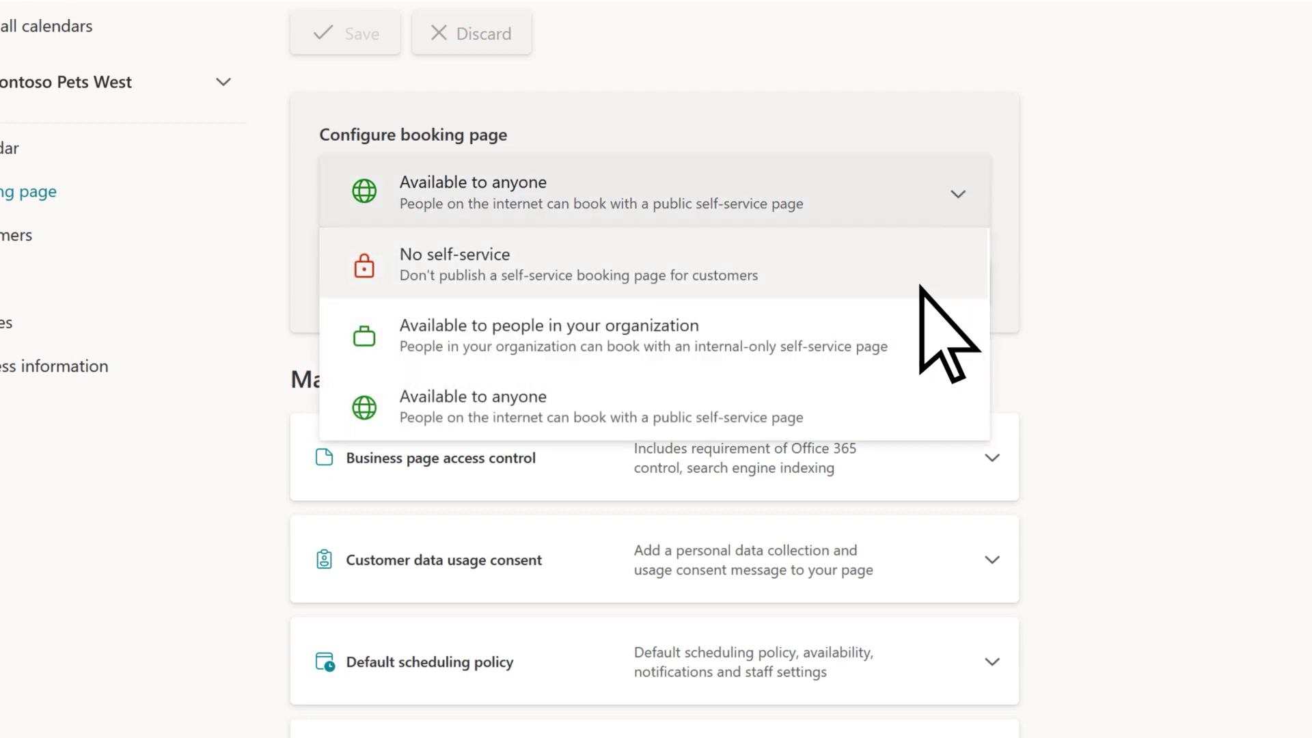
{"action": "left_click", "coordinate": [829, 410]}
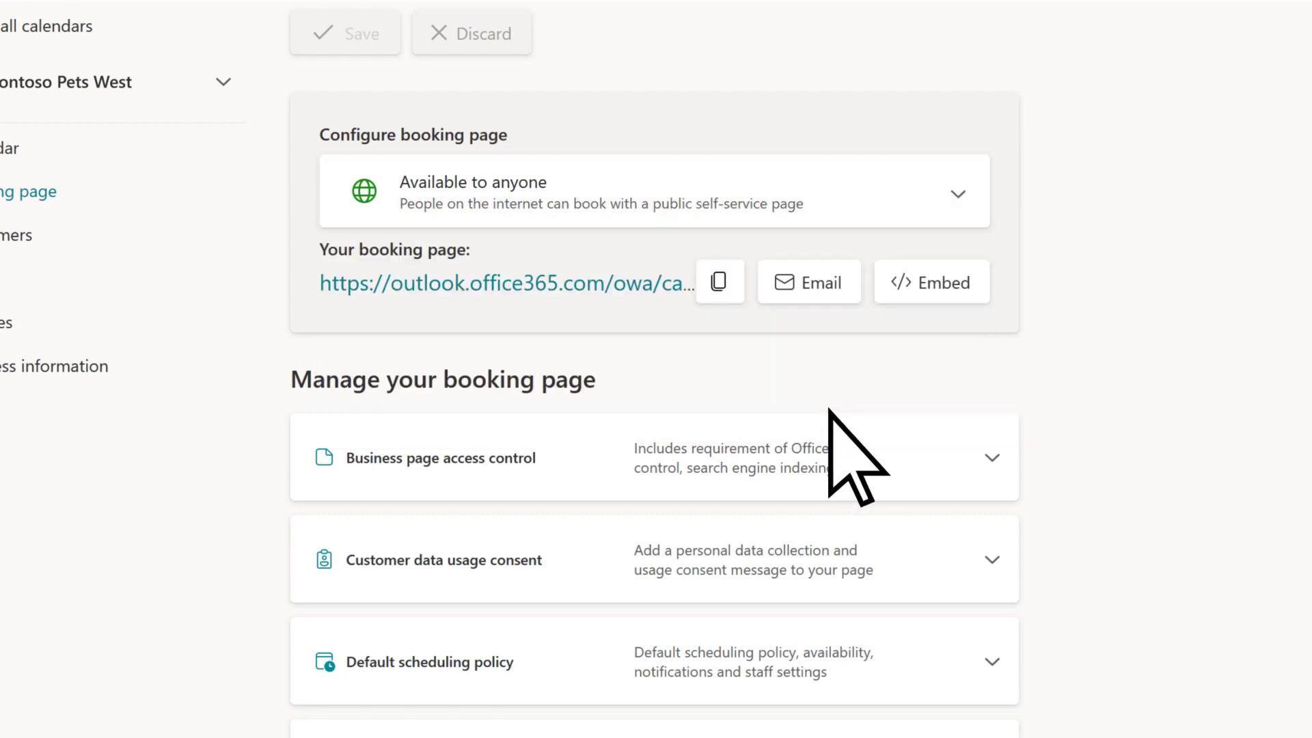
{"action": "left_click", "coordinate": [992, 458]}
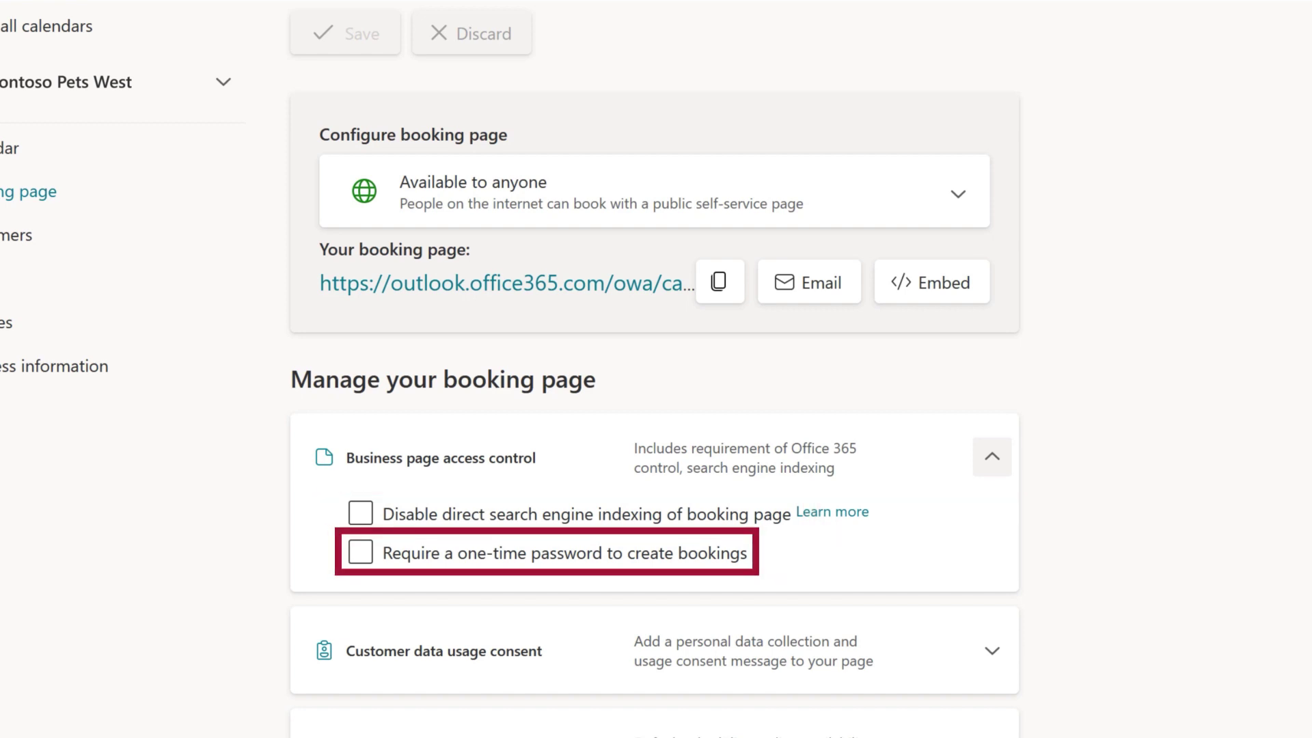
{"action": "left_click", "coordinate": [993, 458]}
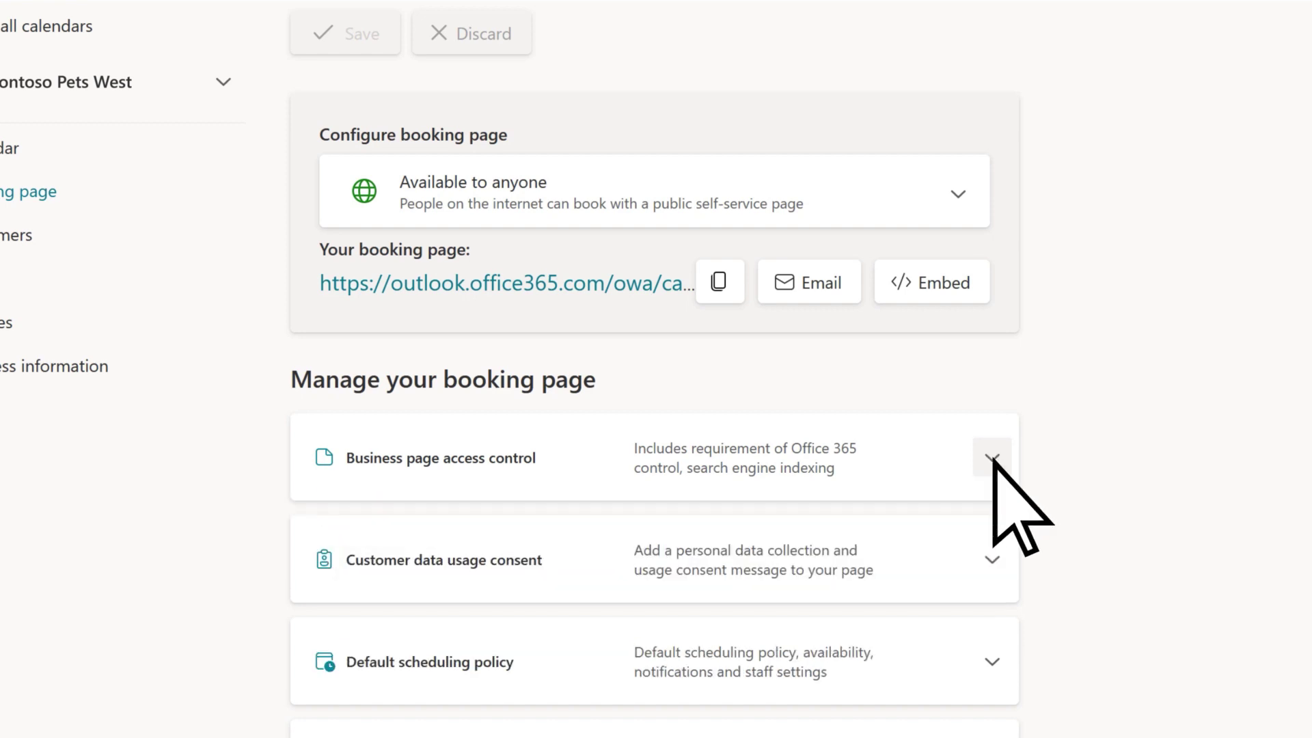
{"action": "scroll", "coordinate": [999, 425], "scroll_direction": "down", "scroll_amount": 2}
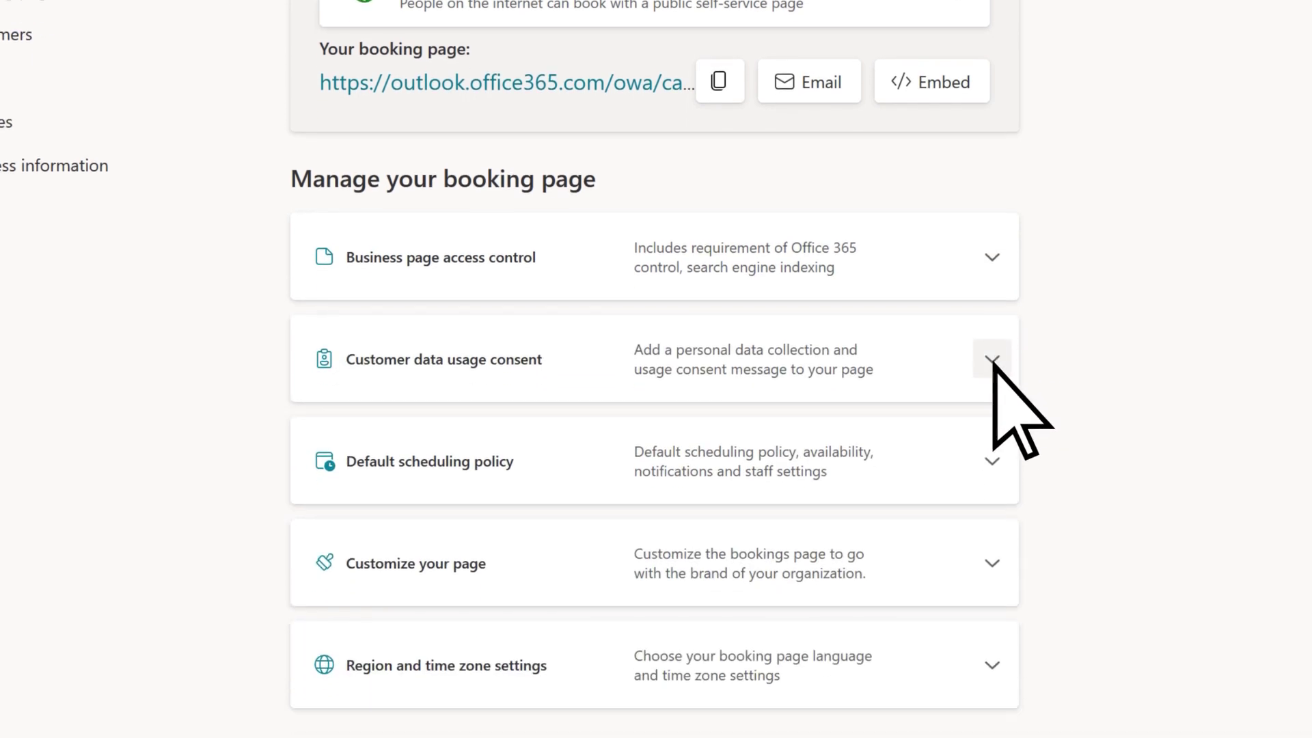
Step: Review the customer data consent, default scheduling policy, and page customization sections
{"action": "left_click", "coordinate": [992, 358]}
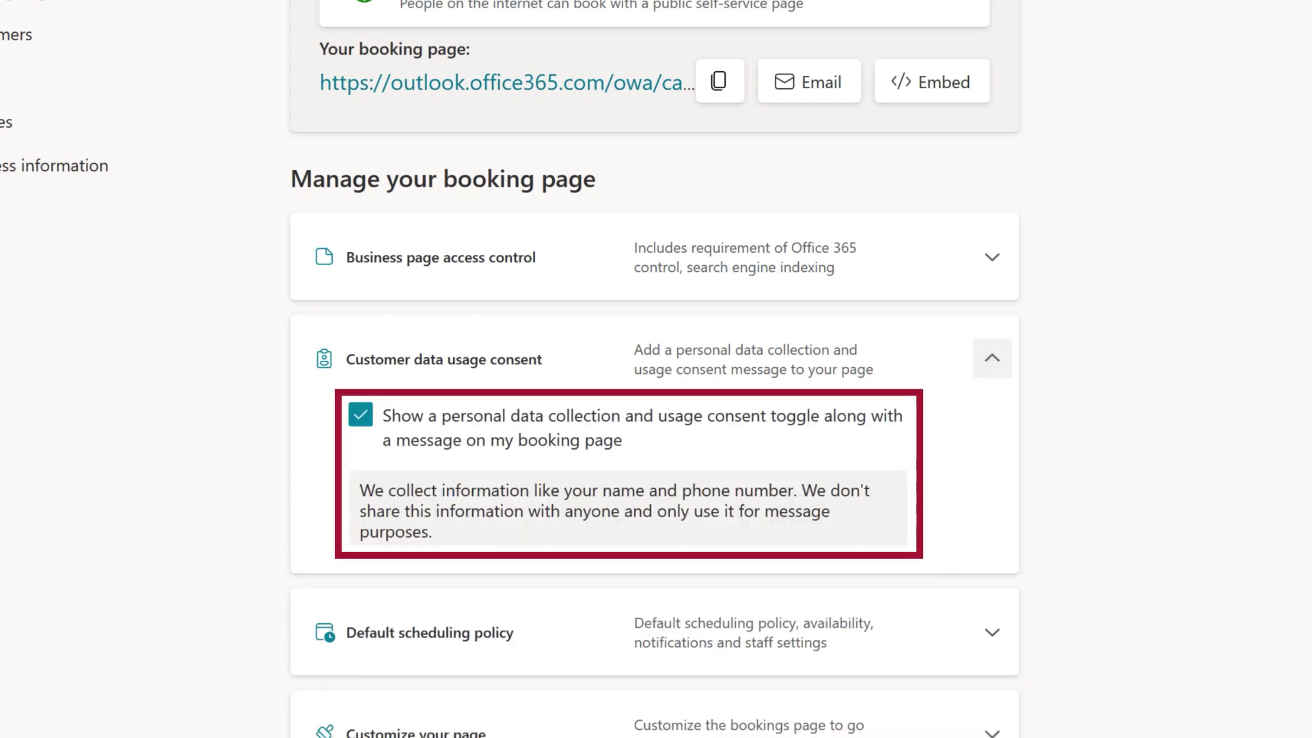
{"action": "left_click", "coordinate": [993, 358]}
{"action": "scroll", "coordinate": [993, 357], "scroll_direction": "down", "scroll_amount": 2}
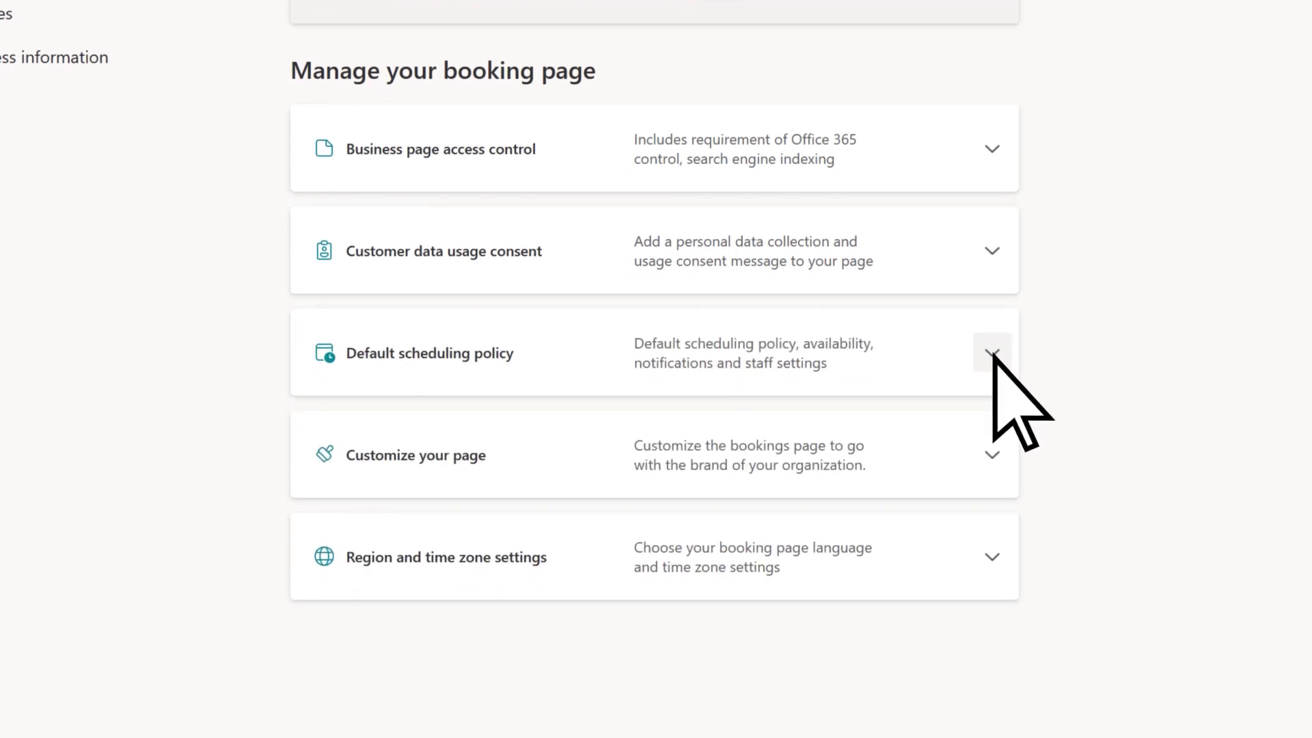
{"action": "left_click", "coordinate": [992, 354]}
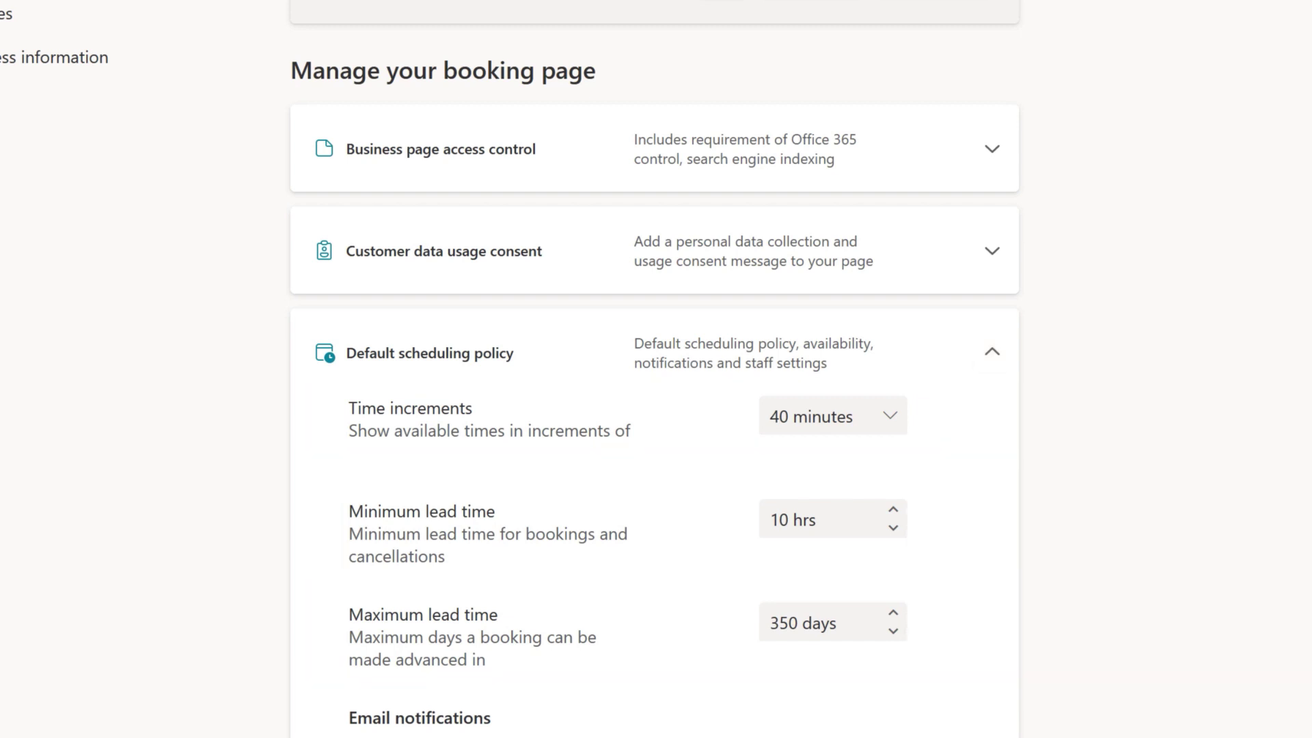
{"action": "scroll", "coordinate": [655, 369], "scroll_direction": "down", "scroll_amount": 1}
{"action": "scroll", "coordinate": [656, 370], "scroll_direction": "down", "scroll_amount": 2}
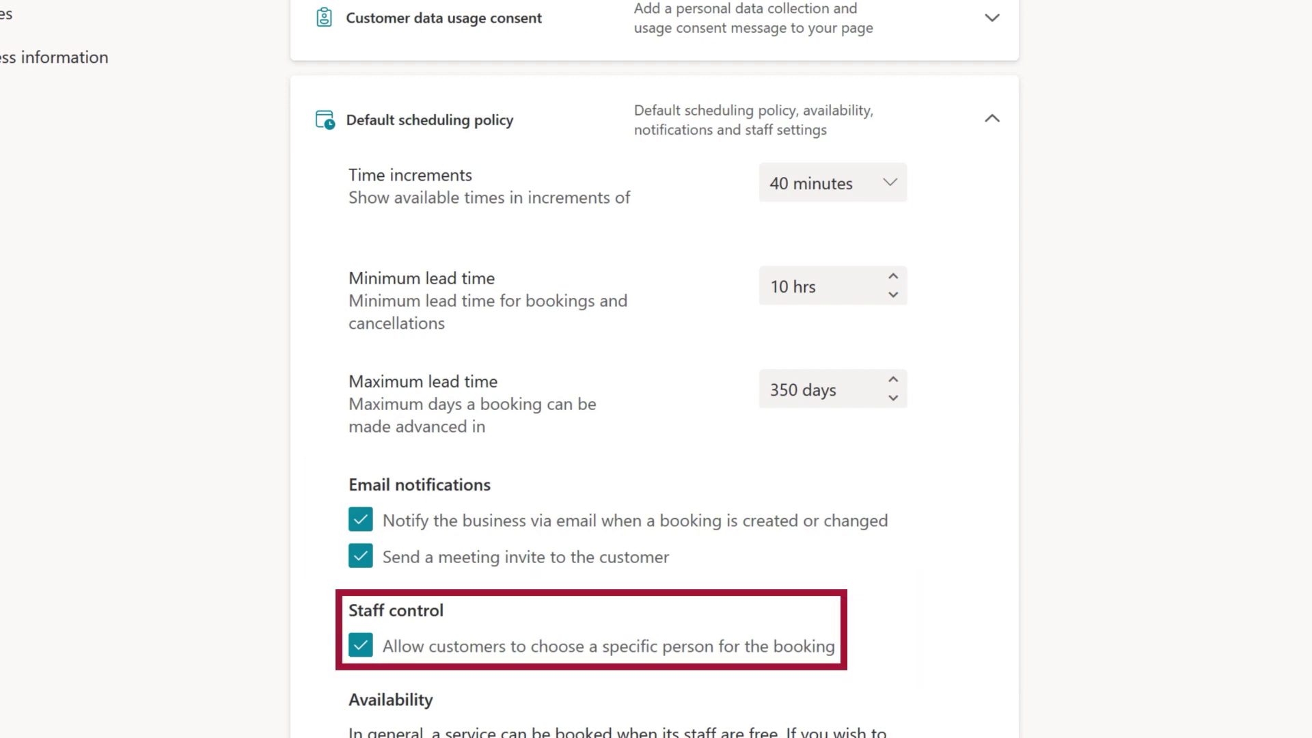
{"action": "left_click", "coordinate": [993, 120]}
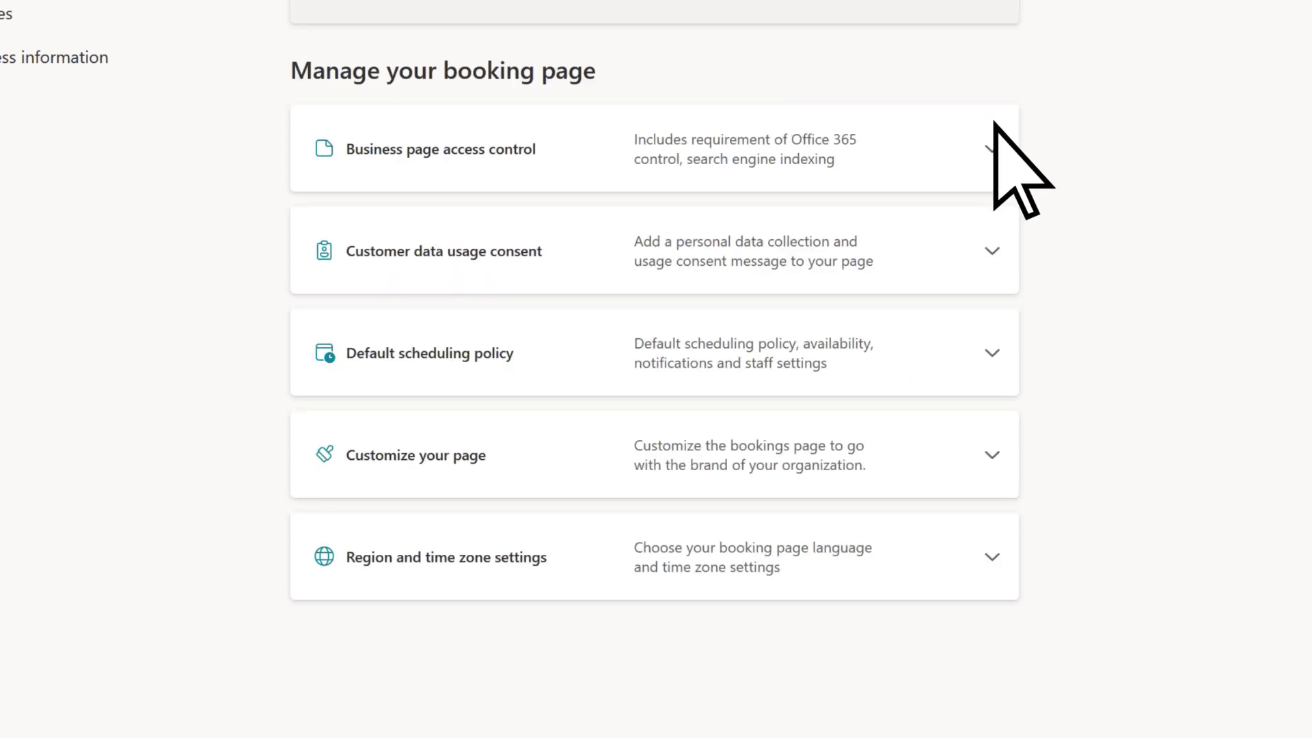
{"action": "left_click", "coordinate": [993, 456]}
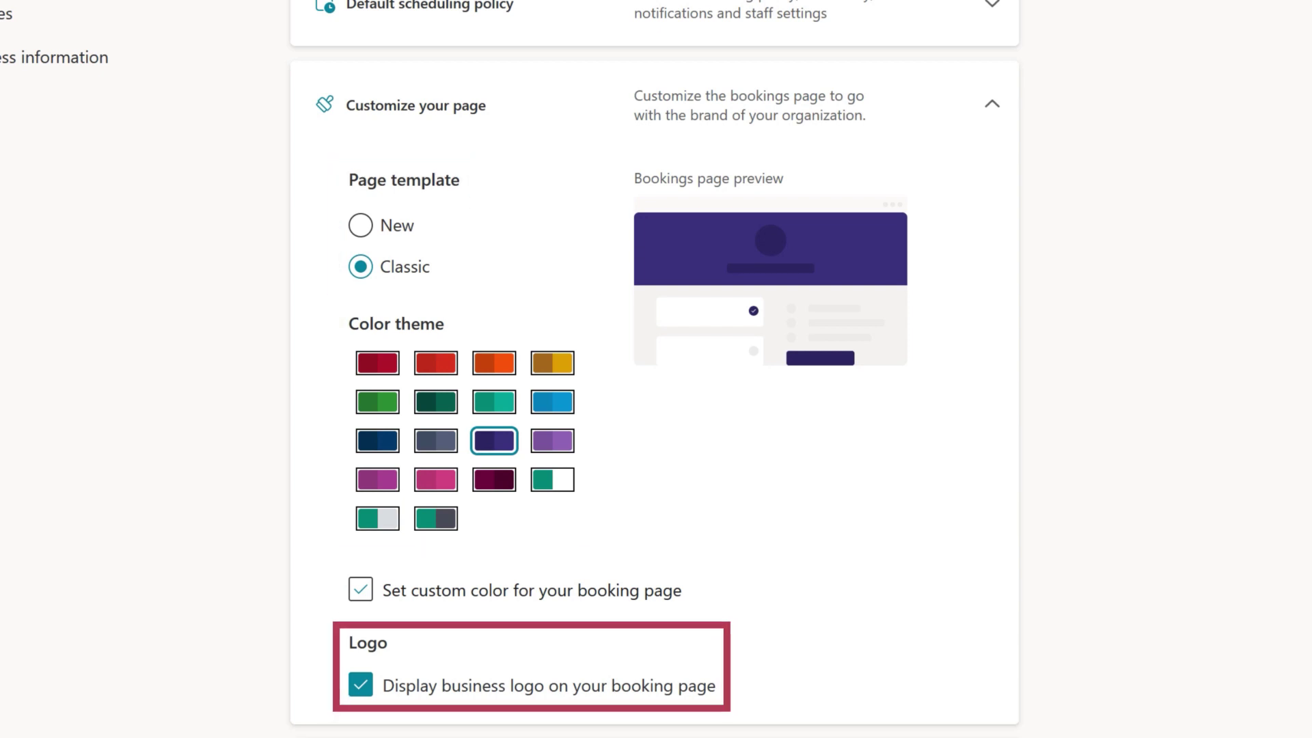
{"action": "left_click", "coordinate": [991, 104]}
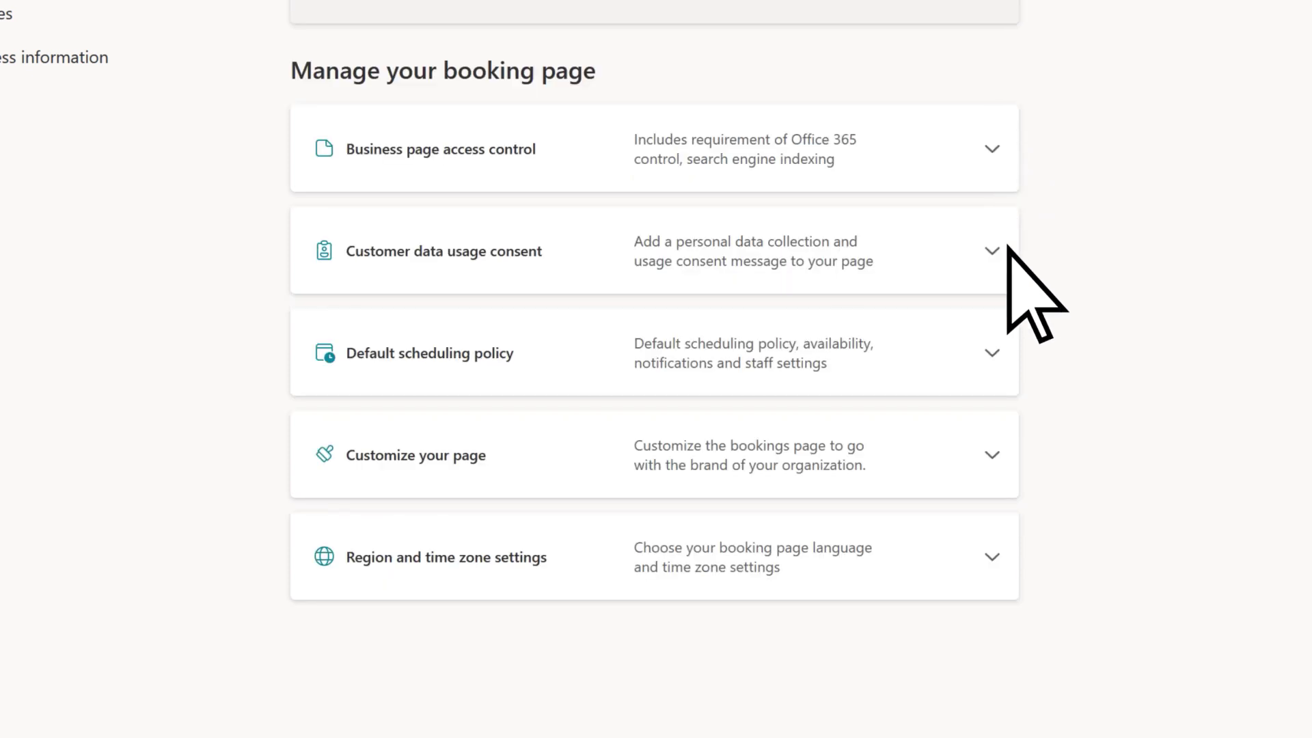
Step: Check the language and time zone settings, then save the booking page settings
{"action": "left_click", "coordinate": [993, 560]}
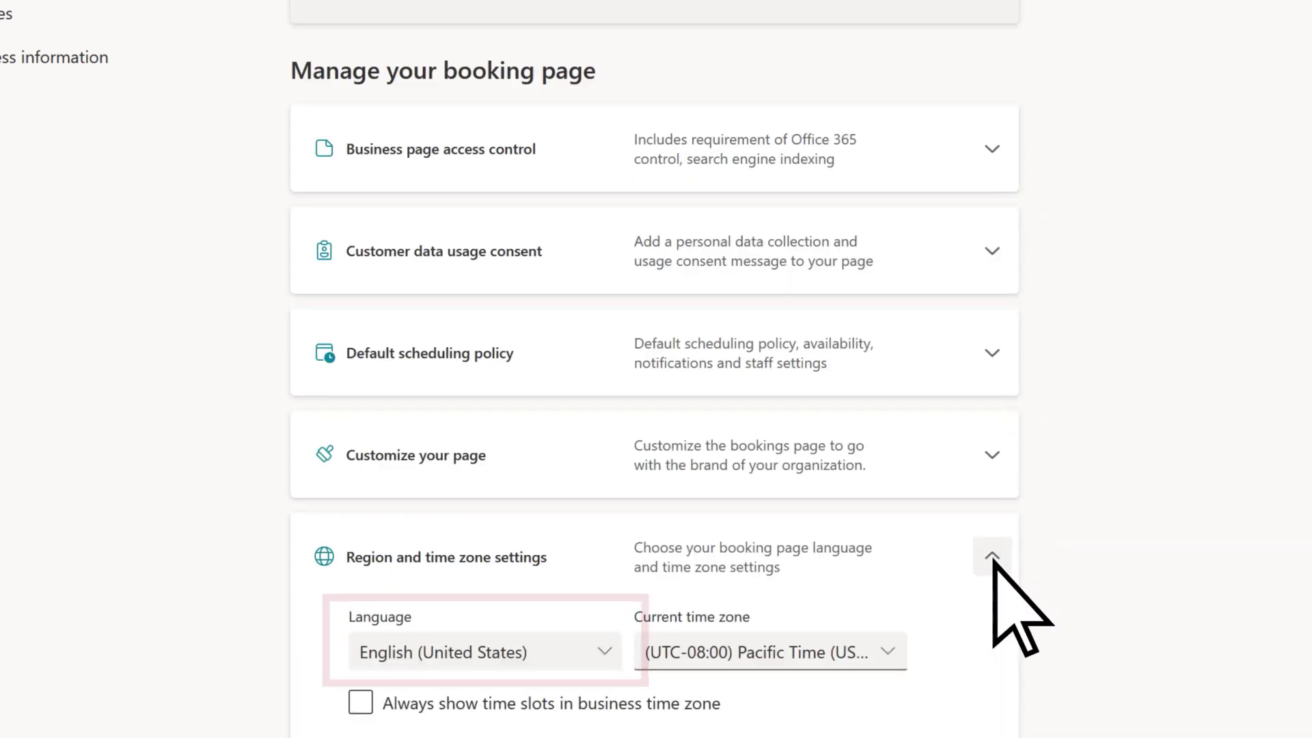
{"action": "left_click", "coordinate": [992, 556]}
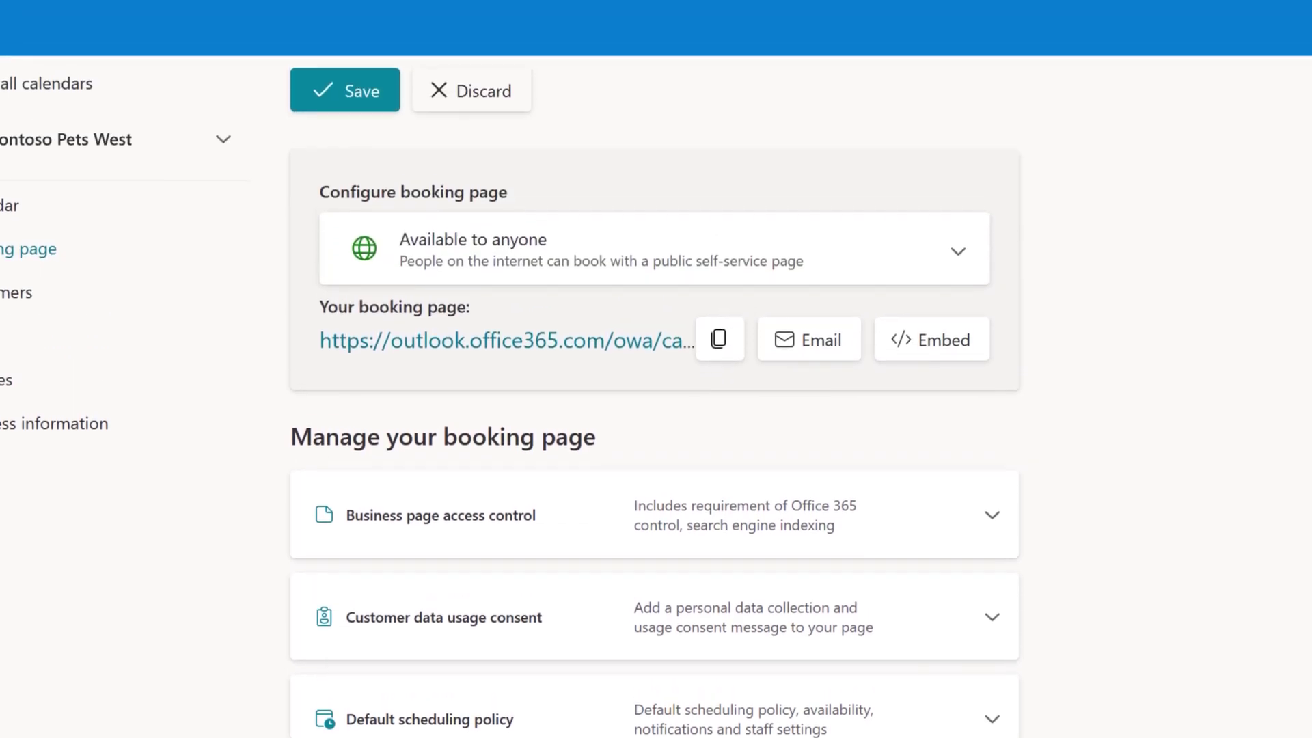
{"action": "left_click", "coordinate": [344, 91]}
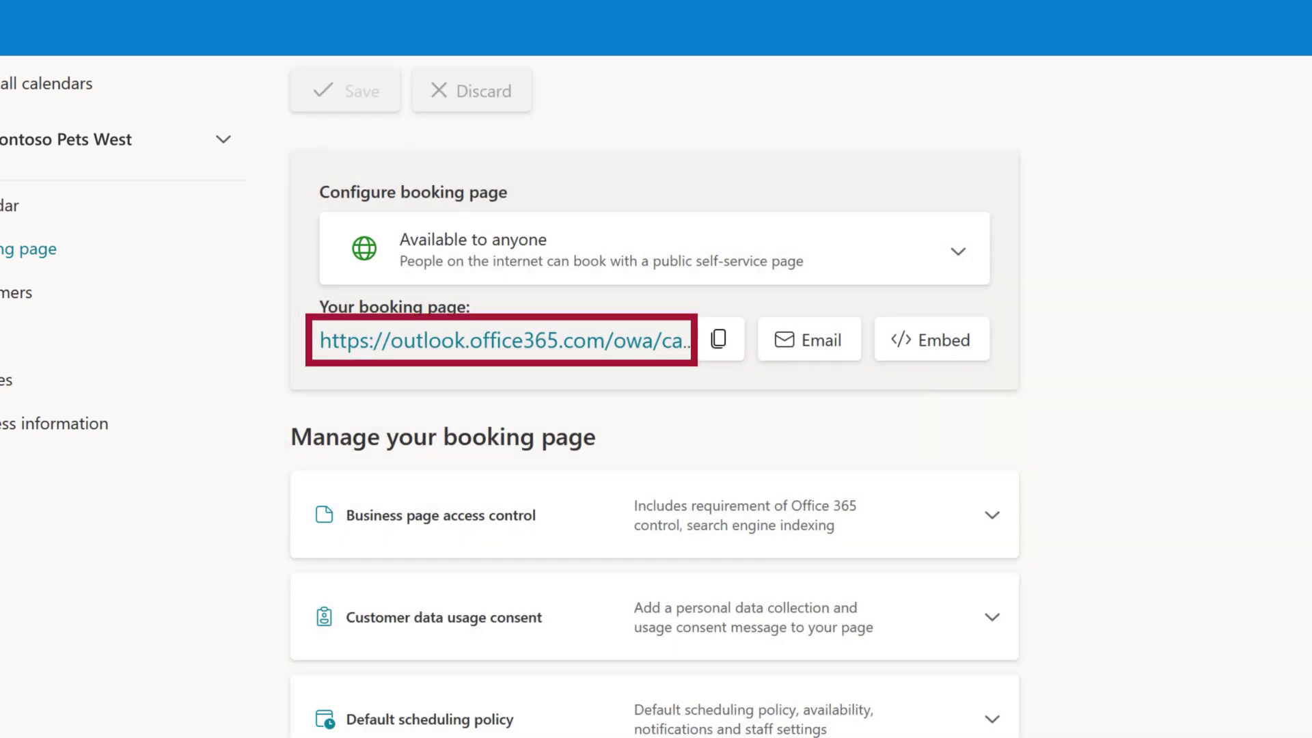